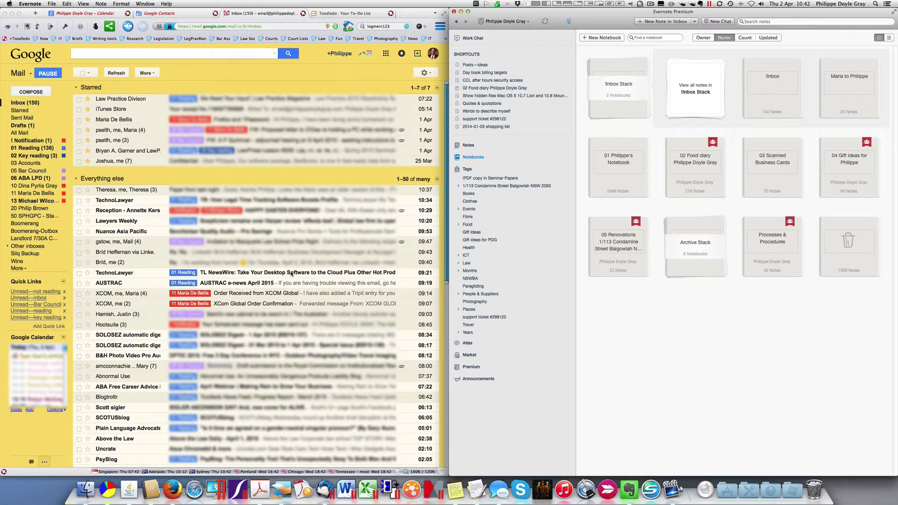
Bring Firefox forward and open the 'Order Received from XCOM Global' thread from the Gmail inbox
{"action": "left_click", "coordinate": [298, 295]}
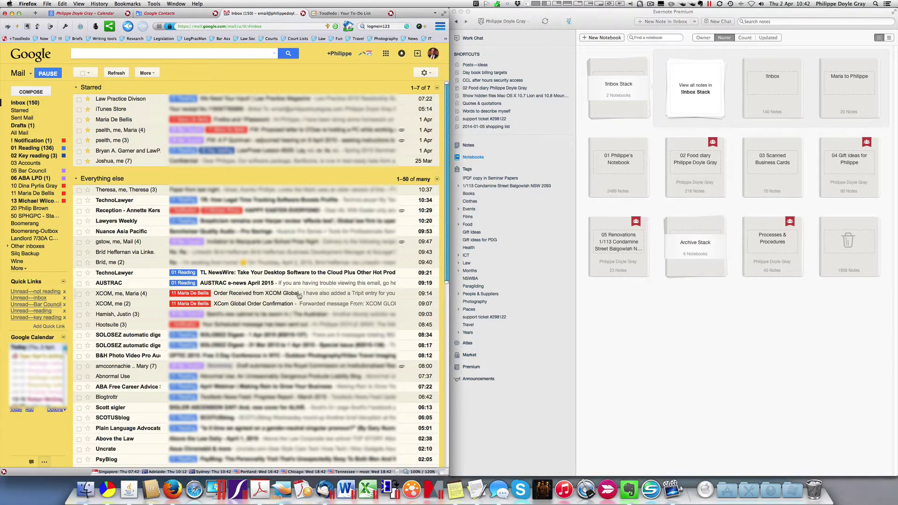
{"action": "left_click", "coordinate": [298, 295]}
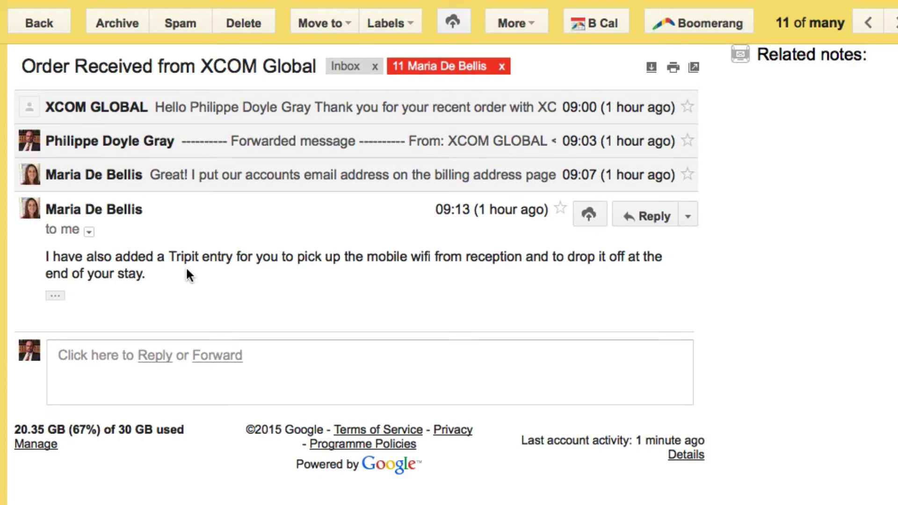
Expand the XCOM Global receipt and review its 04-14 to 04-19-2015 rental, $158.24 total and shipping address
{"action": "left_click", "coordinate": [652, 68]}
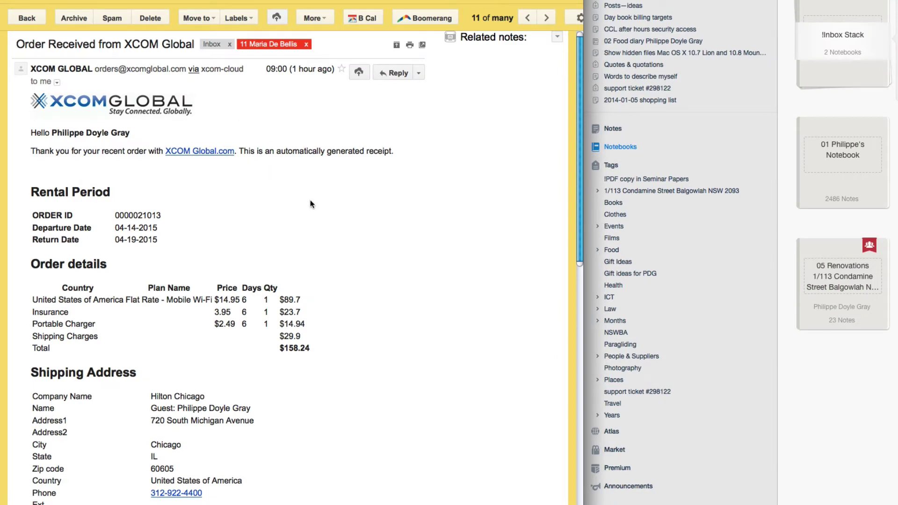
{"action": "scroll", "coordinate": [310, 201], "scroll_direction": "down", "scroll_amount": 3}
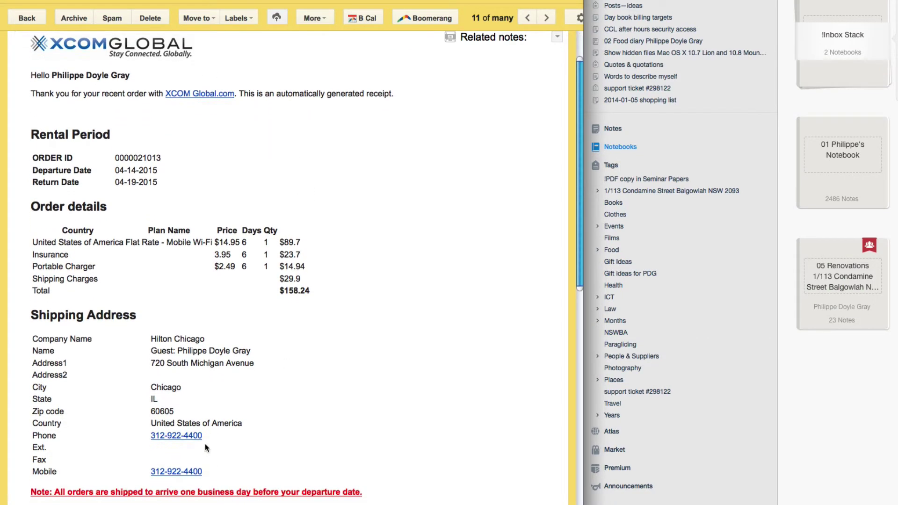
{"action": "scroll", "coordinate": [206, 448], "scroll_direction": "down", "scroll_amount": 1}
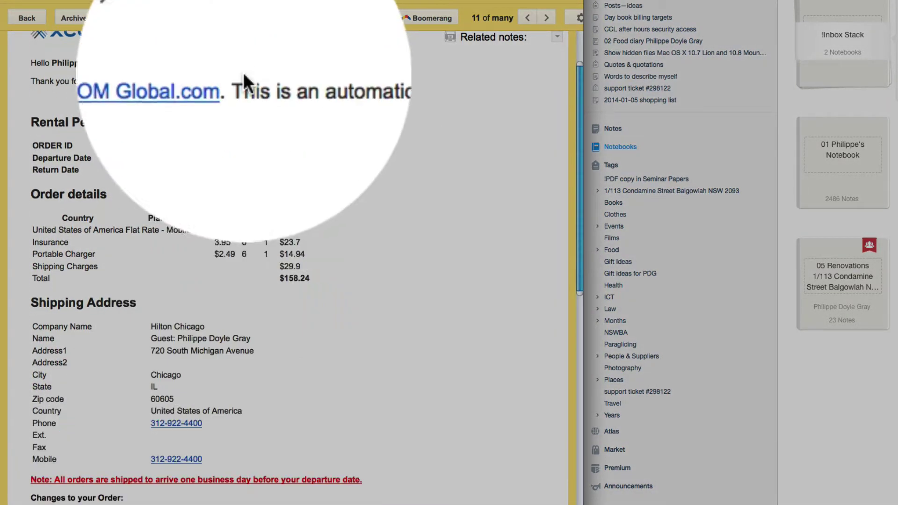
{"action": "scroll", "coordinate": [256, 177], "scroll_direction": "up", "scroll_amount": 3}
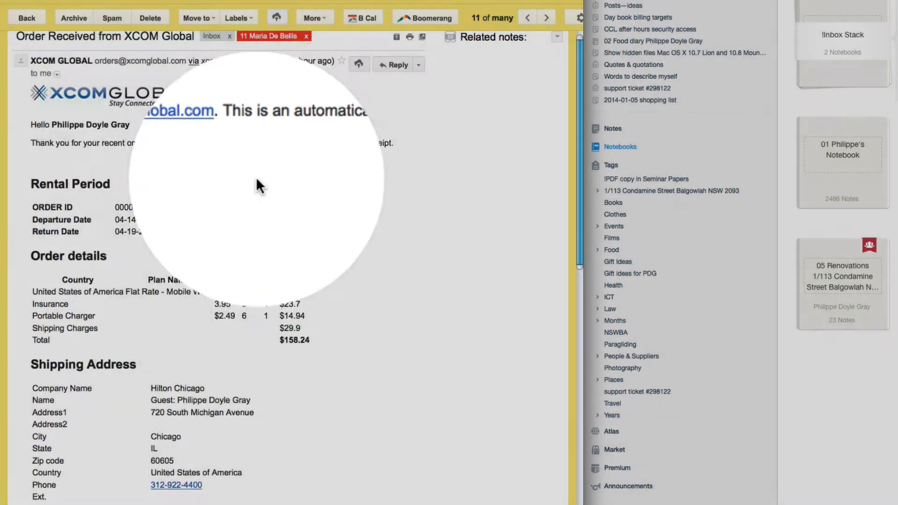
{"action": "scroll", "coordinate": [263, 183], "scroll_direction": "up", "scroll_amount": 1}
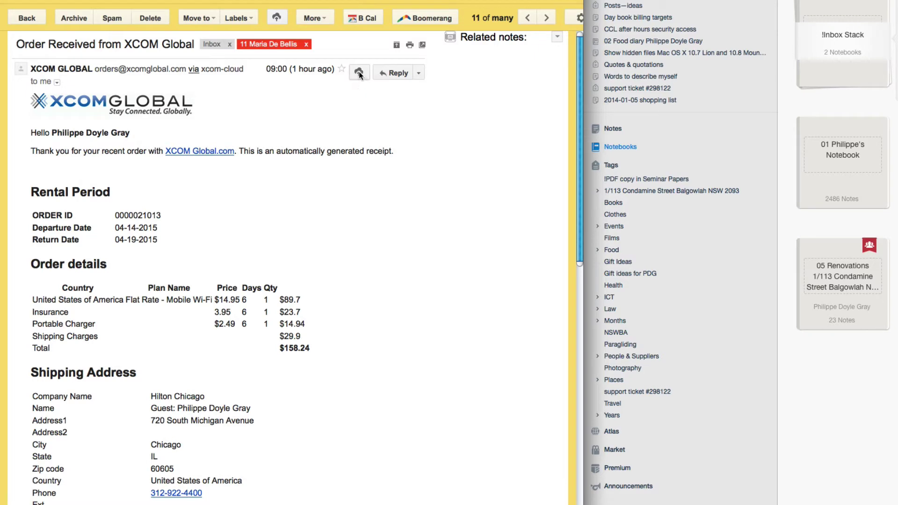
Start a Powerbot clip of the message, titled 'Order Received from XCOM Global' in !Archive by default
{"action": "left_click", "coordinate": [359, 72]}
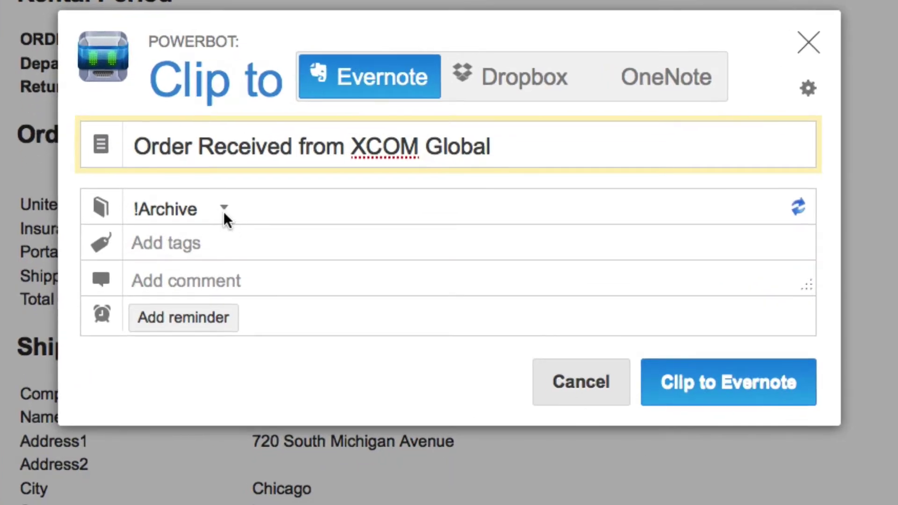
Change the clip's destination notebook from !Archive to the user's personal 01 notebook
{"action": "left_click", "coordinate": [227, 206]}
{"action": "left_click", "coordinate": [223, 206]}
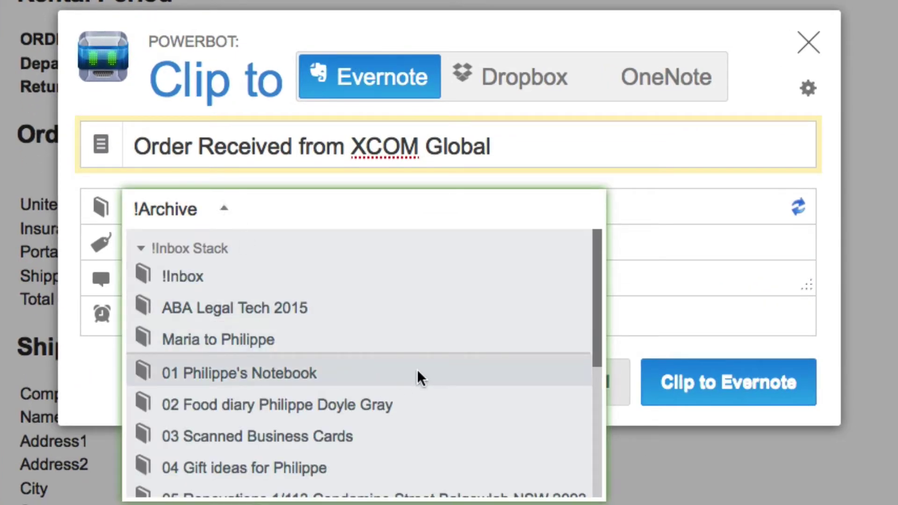
{"action": "left_click", "coordinate": [417, 373]}
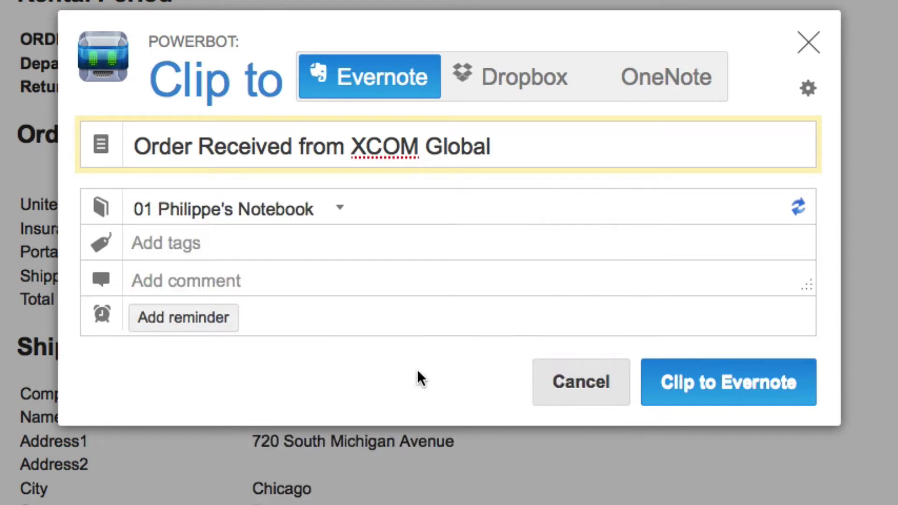
Browse through the existing tag suggestions in the Add tags list
{"action": "left_click", "coordinate": [255, 242]}
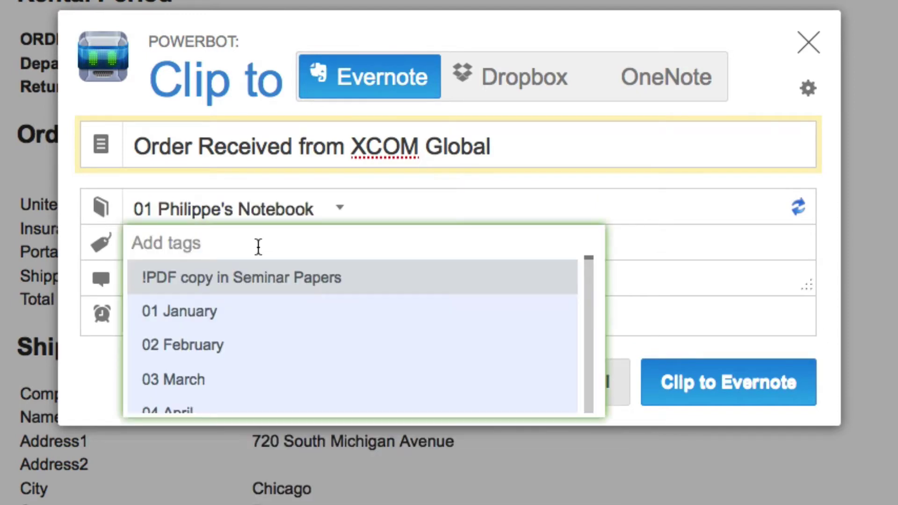
{"action": "scroll", "coordinate": [287, 300], "scroll_direction": "down", "scroll_amount": 10}
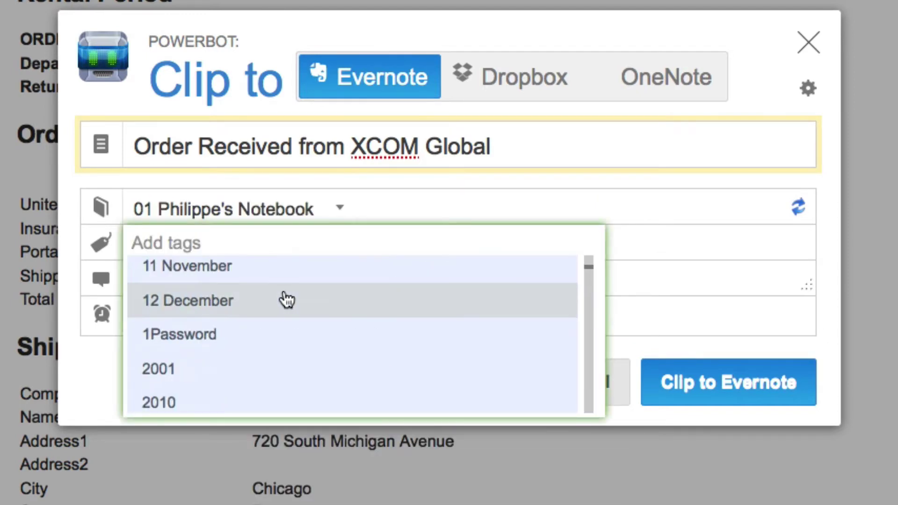
{"action": "scroll", "coordinate": [286, 299], "scroll_direction": "down", "scroll_amount": 15}
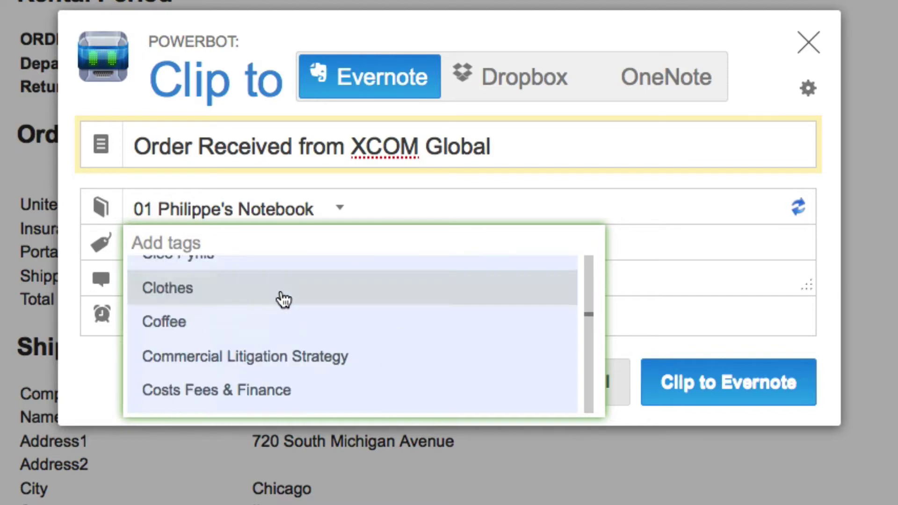
{"action": "scroll", "coordinate": [282, 298], "scroll_direction": "down", "scroll_amount": 12}
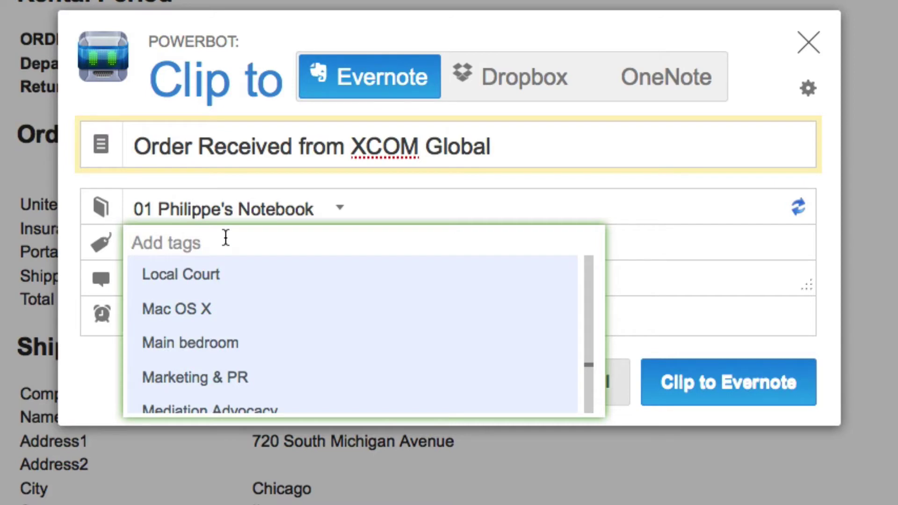
Search tags for 2015-04, apply '2015-04 aba techshow 2015', and add the comment 'personal mifi wifi'
{"action": "type", "text": "2015"}
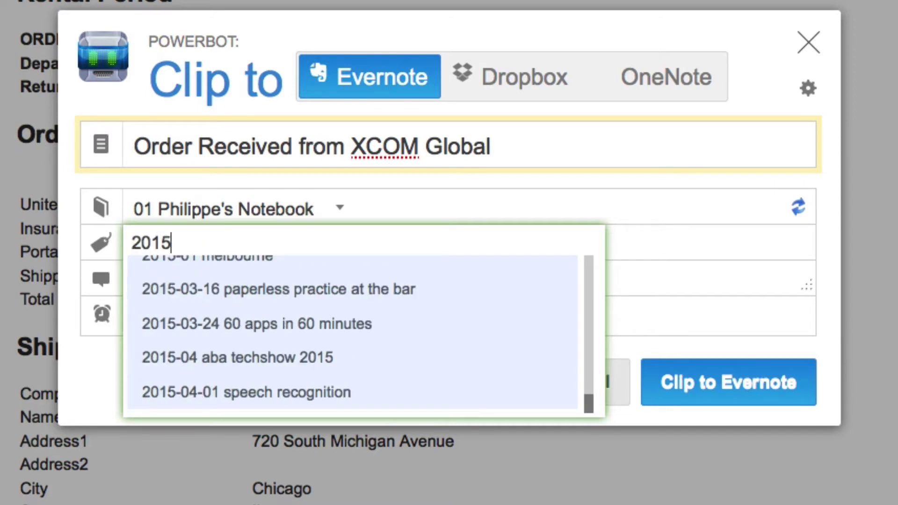
{"action": "type", "text": "-04"}
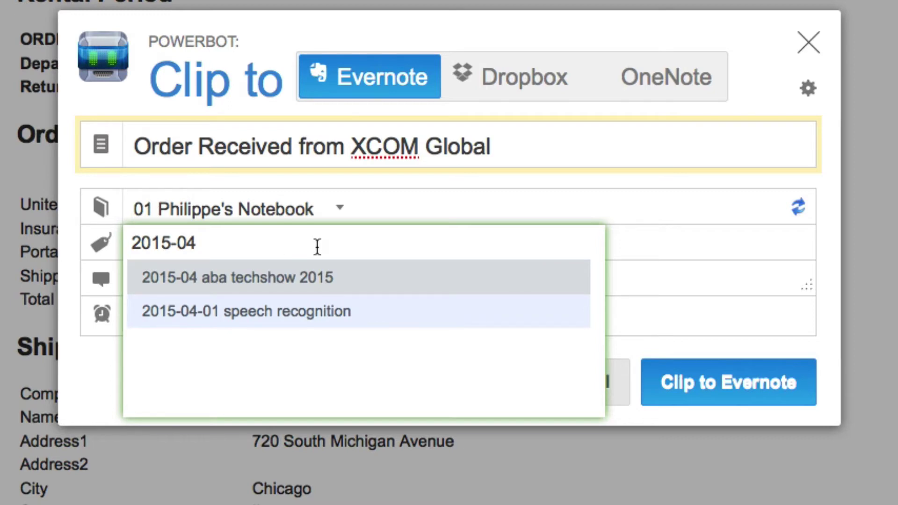
{"action": "left_click", "coordinate": [428, 282]}
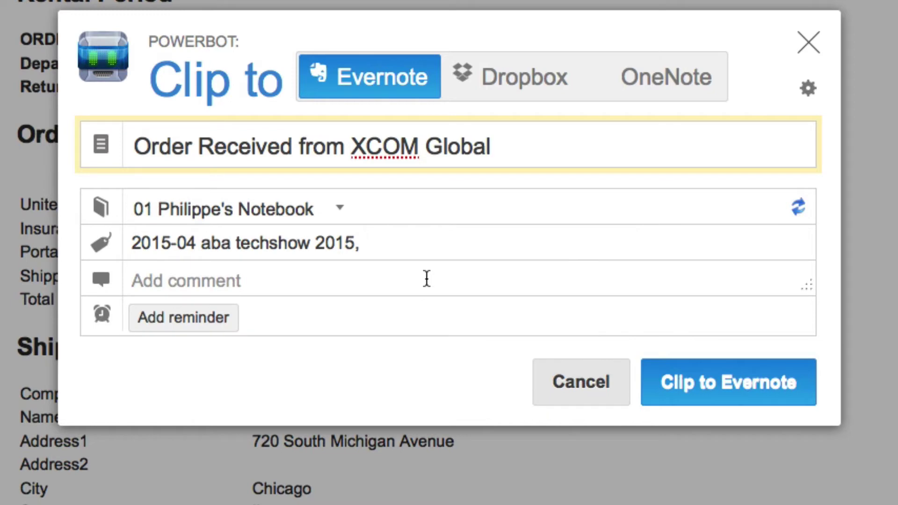
{"action": "left_click", "coordinate": [303, 279]}
{"action": "type", "text": "per"}
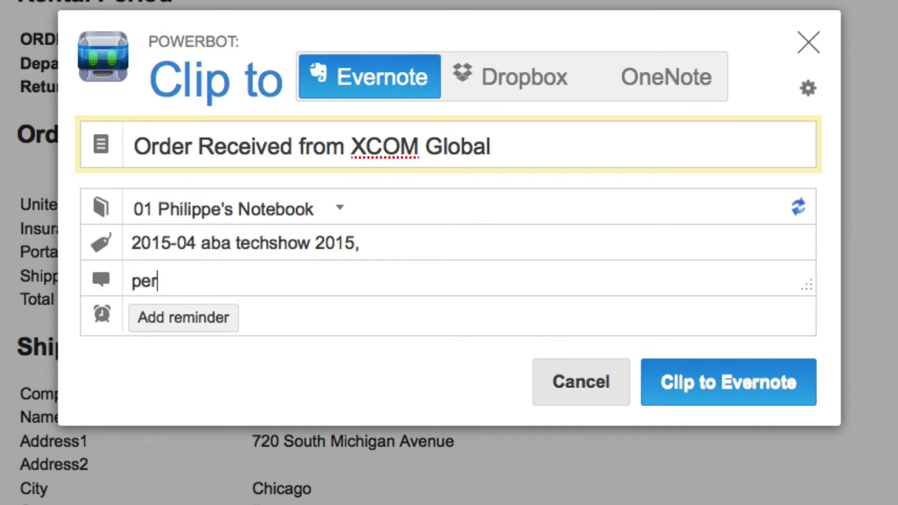
{"action": "type", "text": "sonal"}
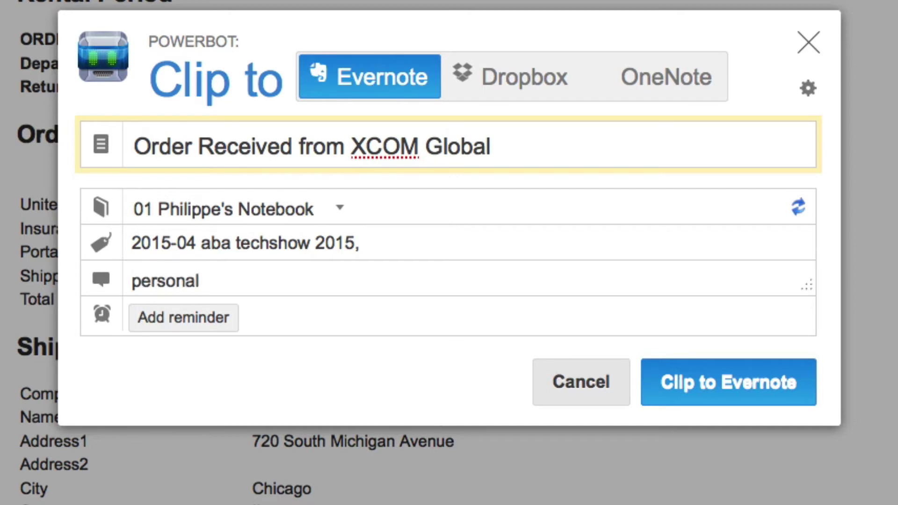
{"action": "type", "text": " mifi wifi"}
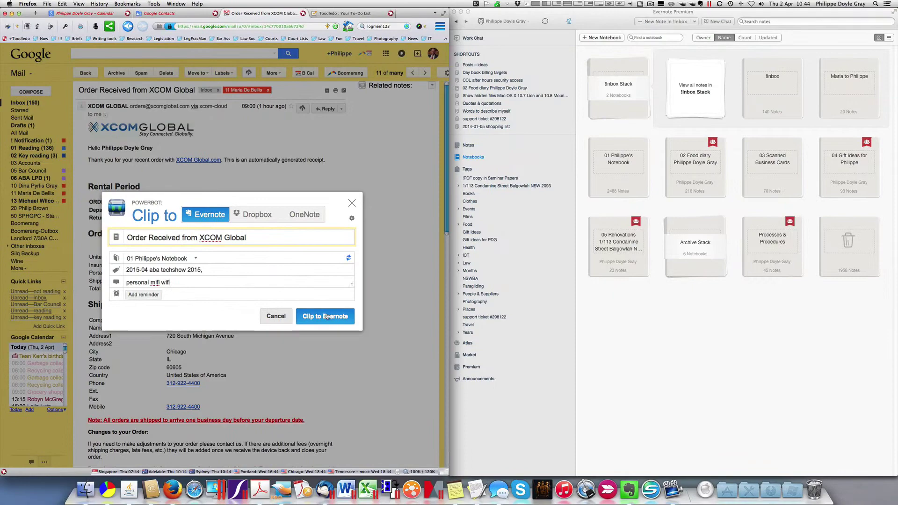
Send the clip to Evernote and expand the Events tag in the sidebar to reveal its dated tags
{"action": "left_click", "coordinate": [670, 378]}
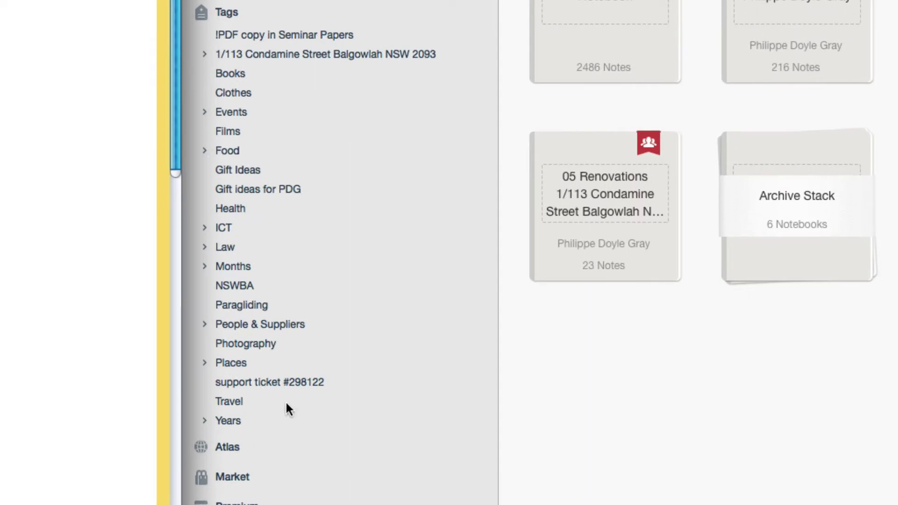
{"action": "left_click", "coordinate": [204, 112]}
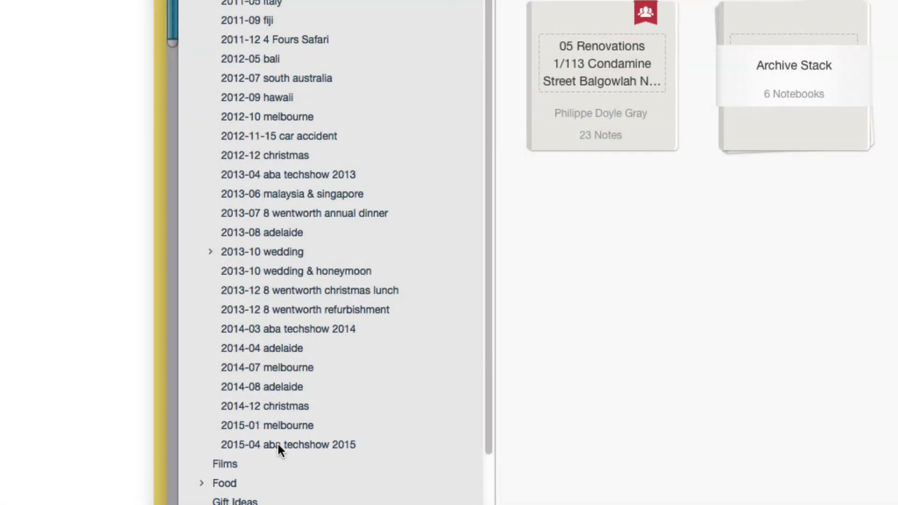
Filter by the '2015-04 aba techshow 2015' tag, sync, and open the XCOM Global note in a separate window
{"action": "left_click", "coordinate": [277, 444]}
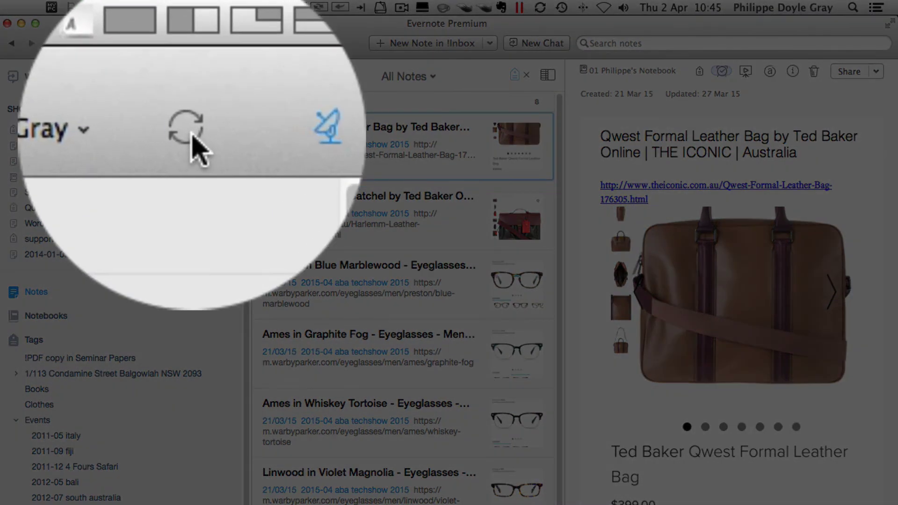
{"action": "left_click", "coordinate": [199, 80]}
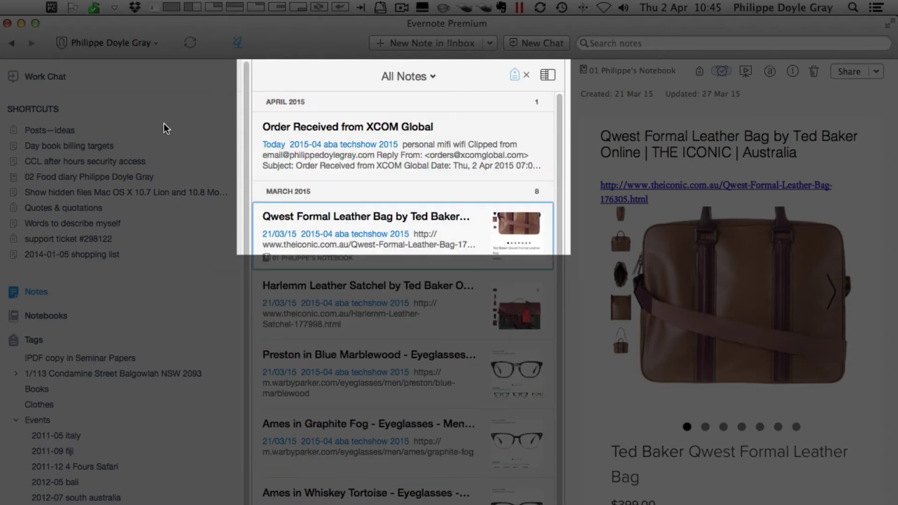
{"action": "left_click", "coordinate": [481, 140]}
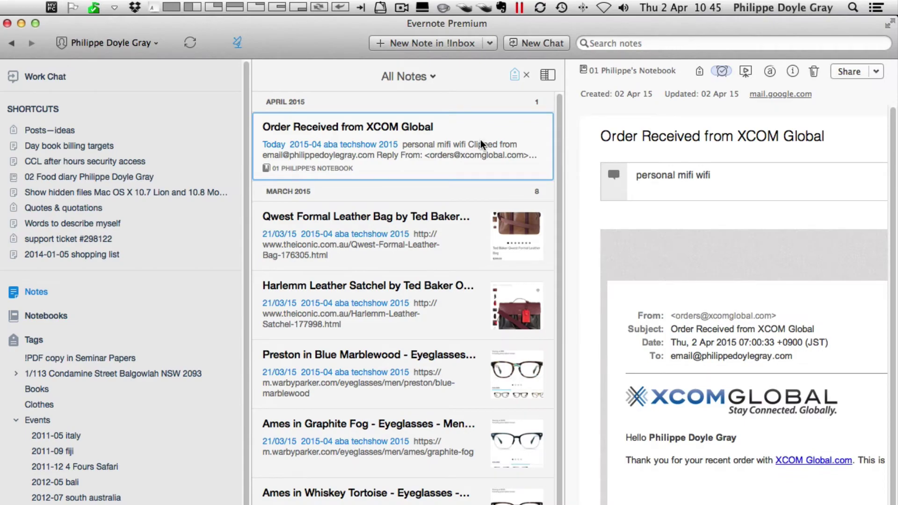
{"action": "double_click", "coordinate": [481, 140]}
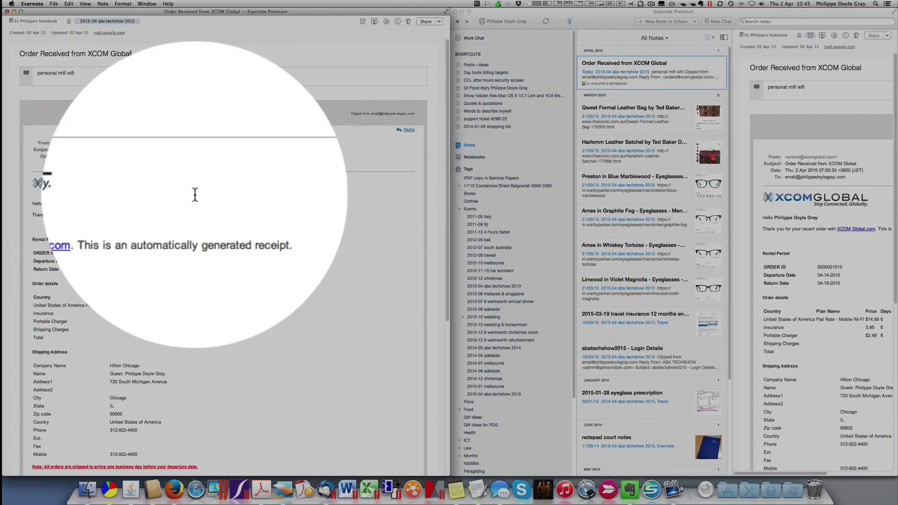
{"action": "scroll", "coordinate": [201, 199], "scroll_direction": "down", "scroll_amount": 5}
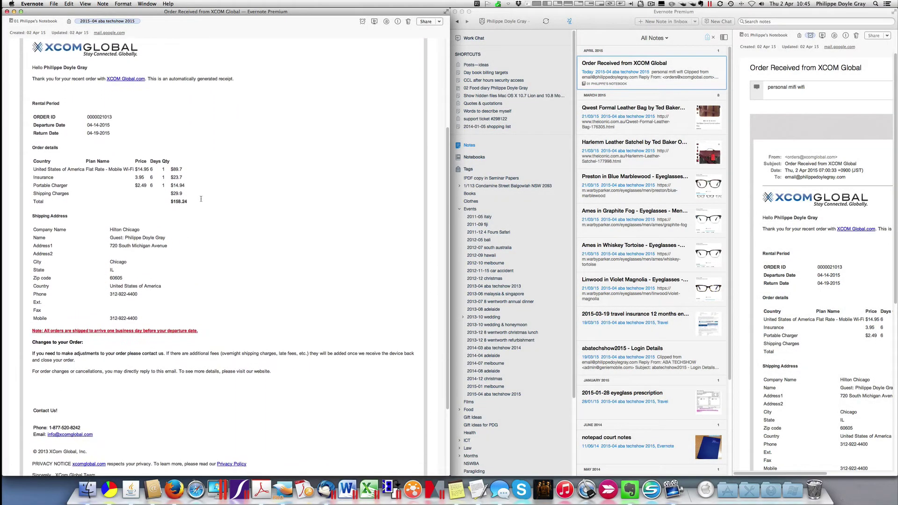
{"action": "scroll", "coordinate": [201, 198], "scroll_direction": "down", "scroll_amount": 3}
{"action": "scroll", "coordinate": [203, 195], "scroll_direction": "up", "scroll_amount": 5}
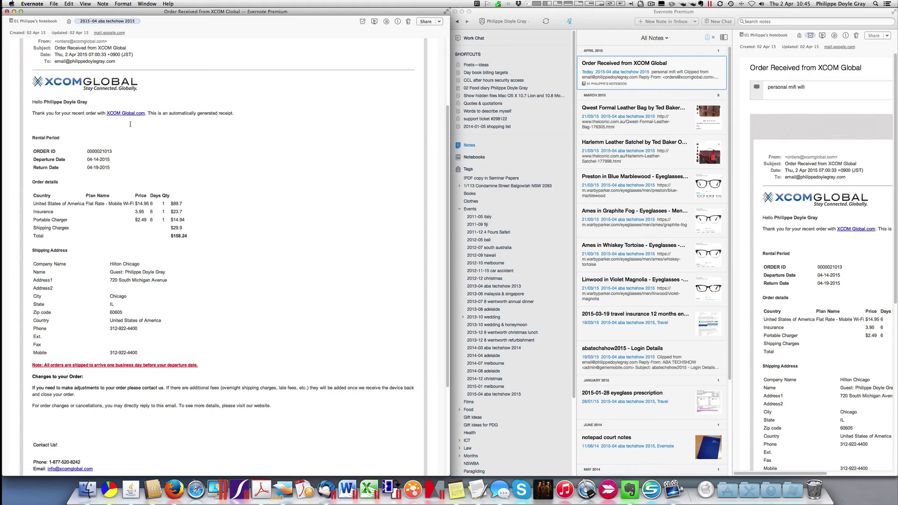
{"action": "scroll", "coordinate": [134, 124], "scroll_direction": "down", "scroll_amount": 3}
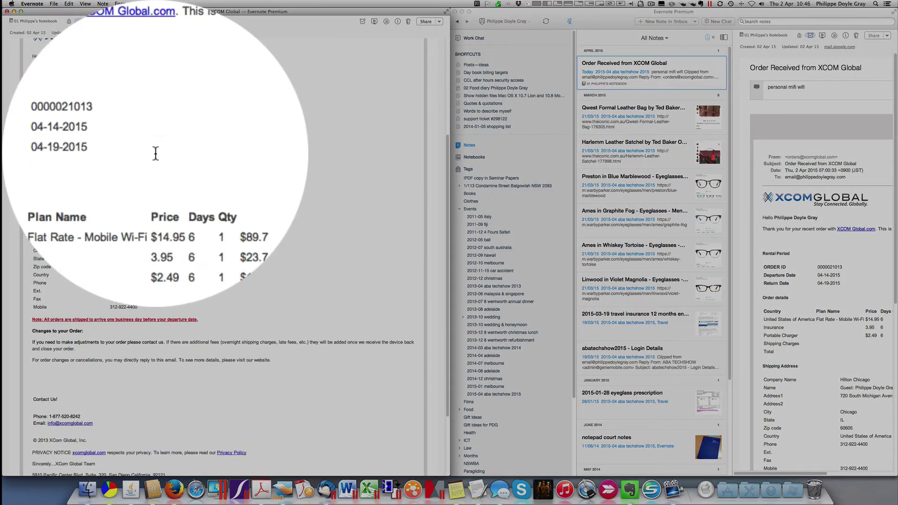
{"action": "scroll", "coordinate": [156, 153], "scroll_direction": "down", "scroll_amount": 4}
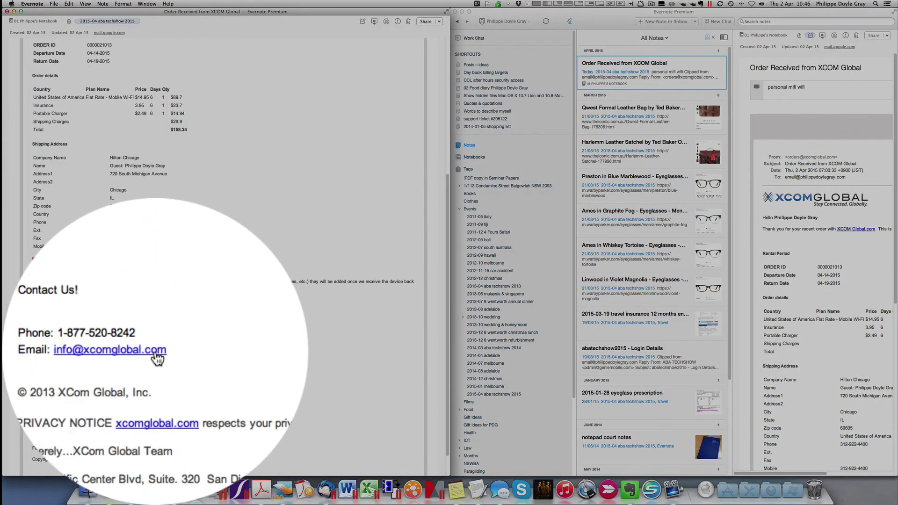
{"action": "scroll", "coordinate": [154, 351], "scroll_direction": "up", "scroll_amount": 10}
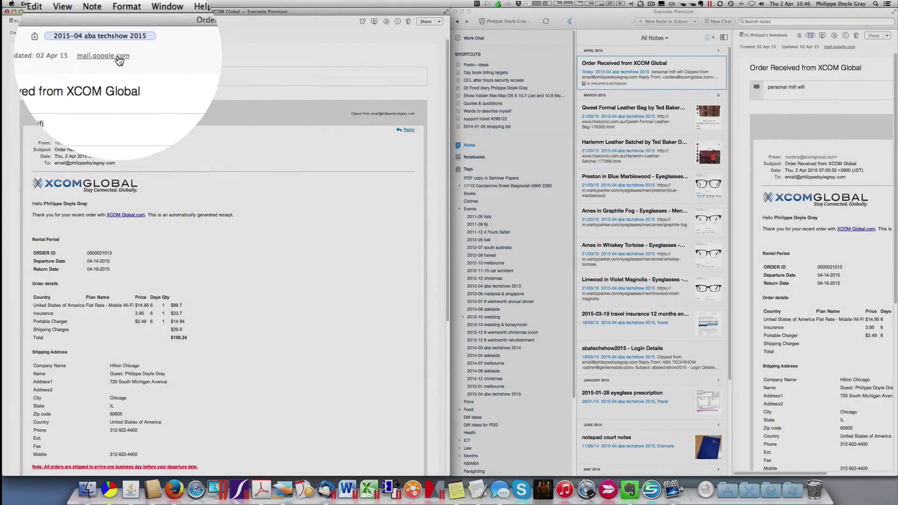
Follow the note's mail.google.com source link back to the XCOM order thread in Gmail
{"action": "left_click", "coordinate": [115, 46]}
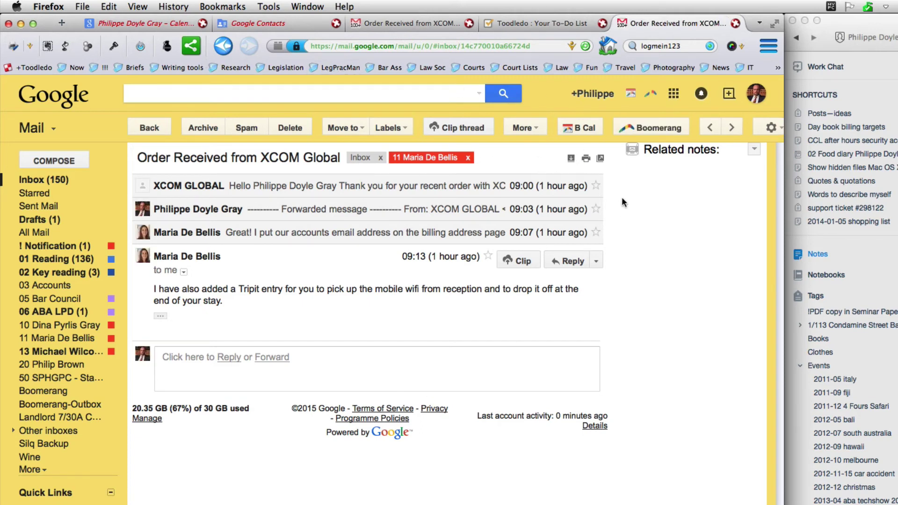
{"action": "left_click", "coordinate": [570, 161]}
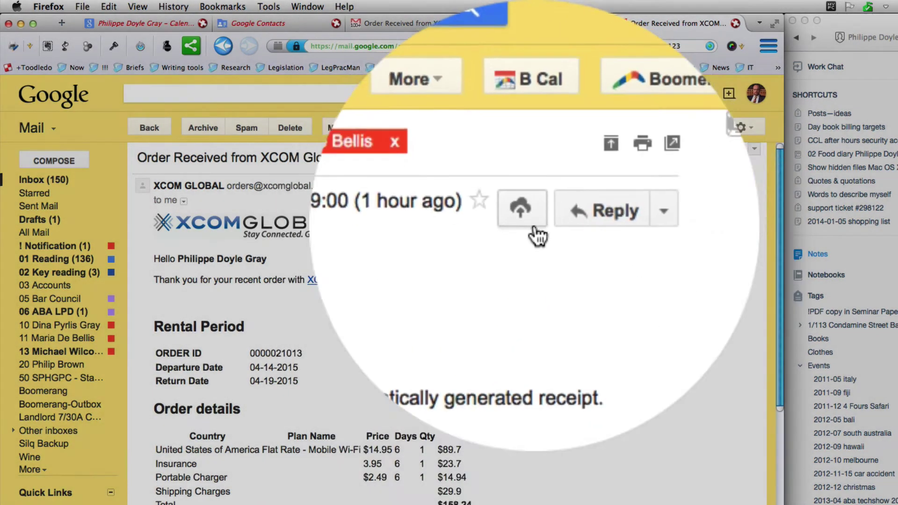
{"action": "scroll", "coordinate": [504, 309], "scroll_direction": "down", "scroll_amount": 15}
{"action": "scroll", "coordinate": [504, 307], "scroll_direction": "down", "scroll_amount": 1}
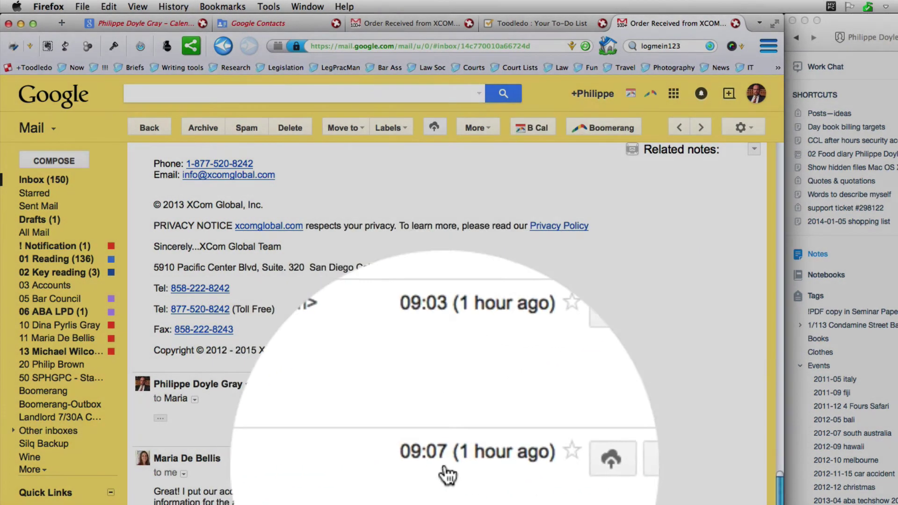
{"action": "scroll", "coordinate": [445, 472], "scroll_direction": "up", "scroll_amount": 15}
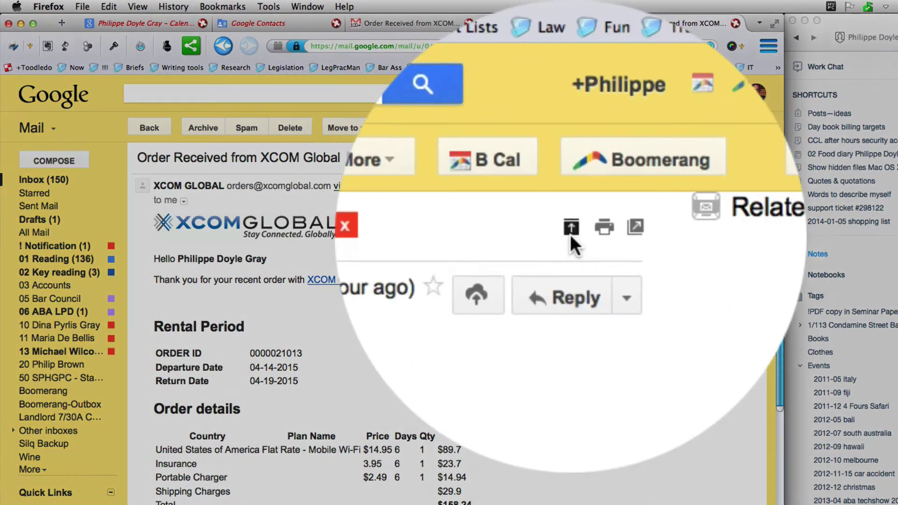
{"action": "left_click", "coordinate": [570, 234]}
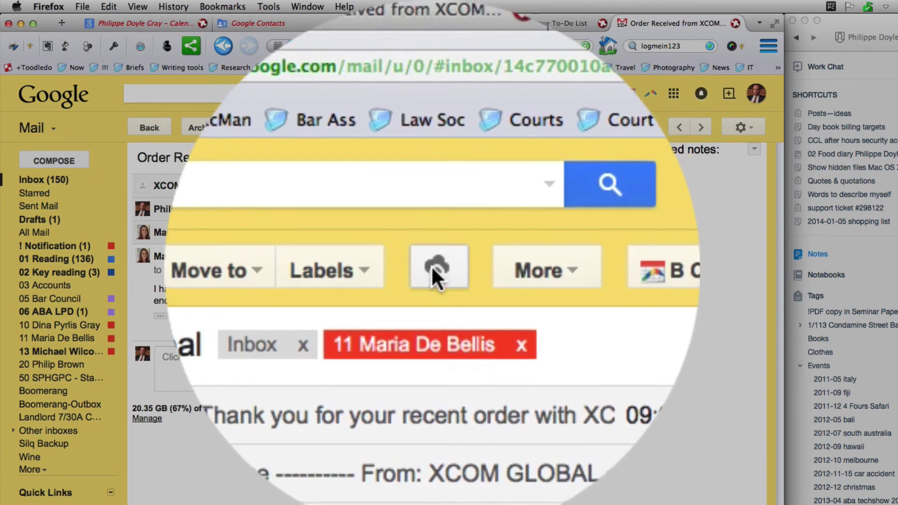
Clip the entire thread to the personal 01 notebook, tagged '2015-04 aba techshow 2015' and commented 'erase me'
{"action": "left_click", "coordinate": [411, 240]}
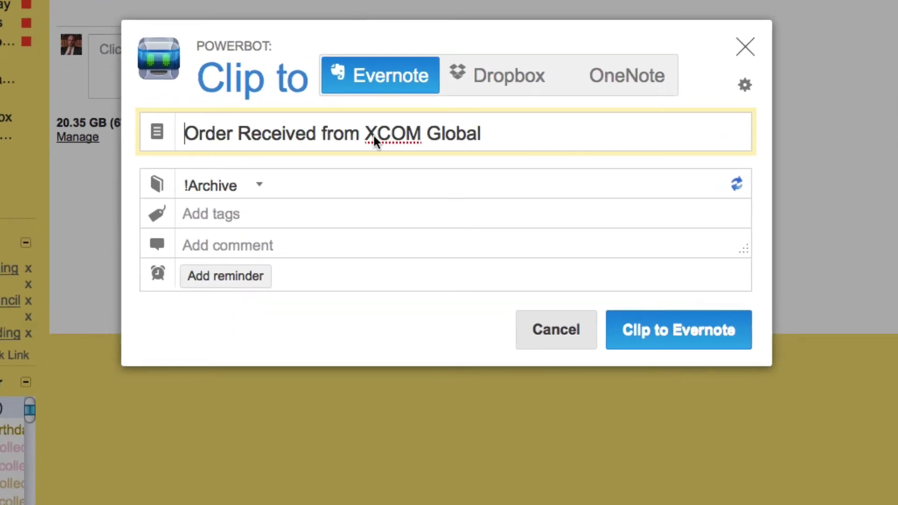
{"action": "left_click", "coordinate": [260, 185]}
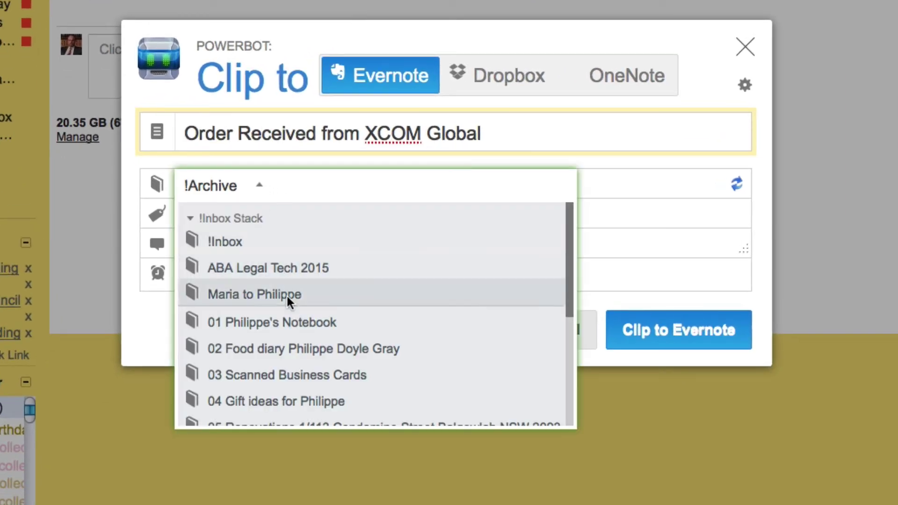
{"action": "left_click", "coordinate": [292, 318]}
{"action": "left_click", "coordinate": [257, 214]}
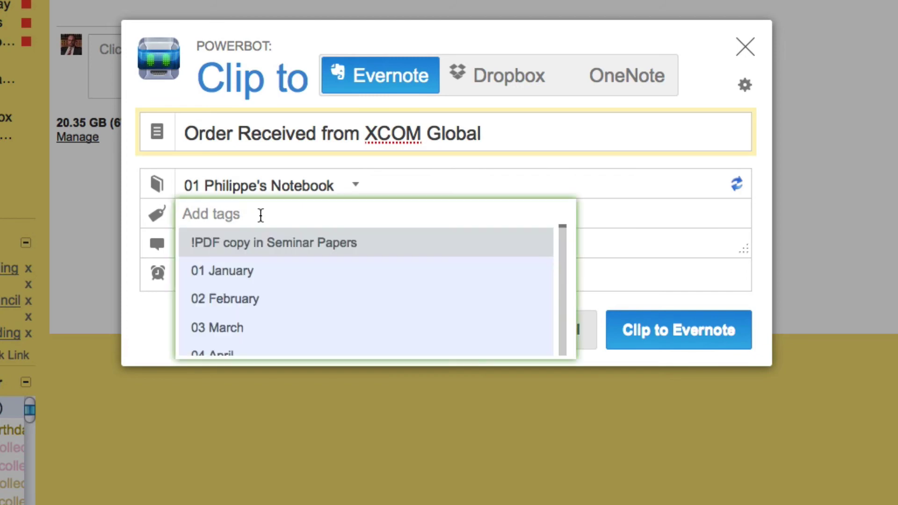
{"action": "type", "text": "2015-04"}
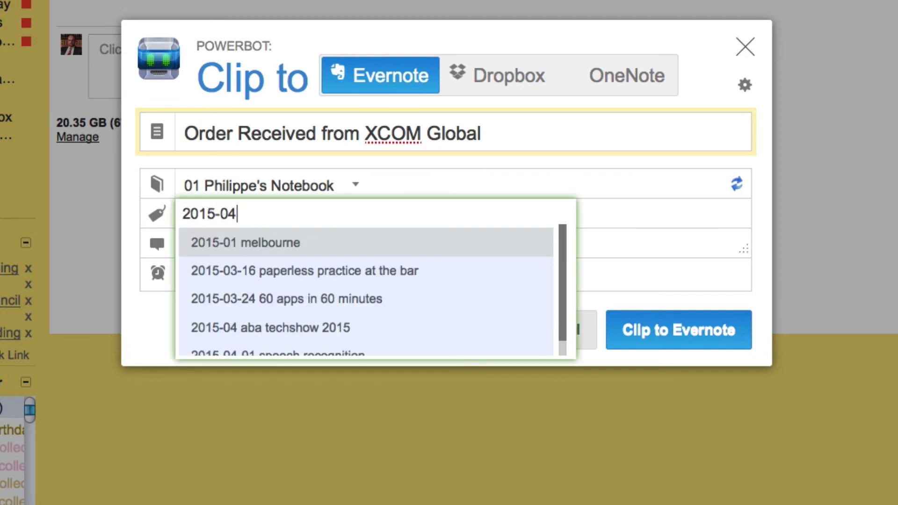
{"action": "left_click", "coordinate": [408, 240]}
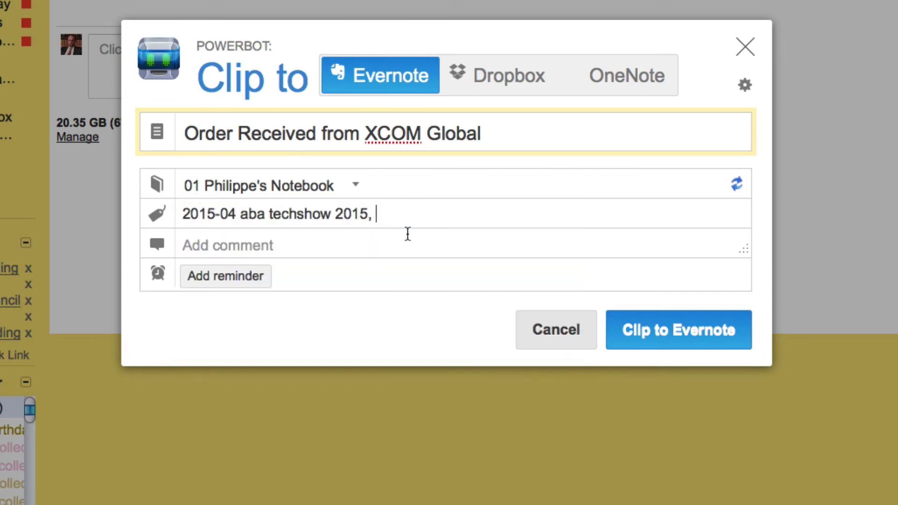
{"action": "left_click", "coordinate": [337, 241]}
{"action": "type", "text": "erase me"}
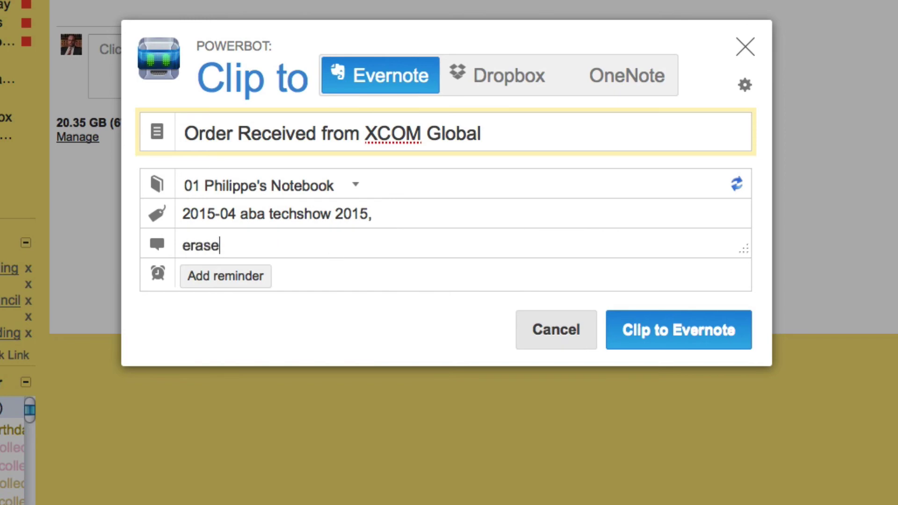
{"action": "left_click", "coordinate": [680, 340]}
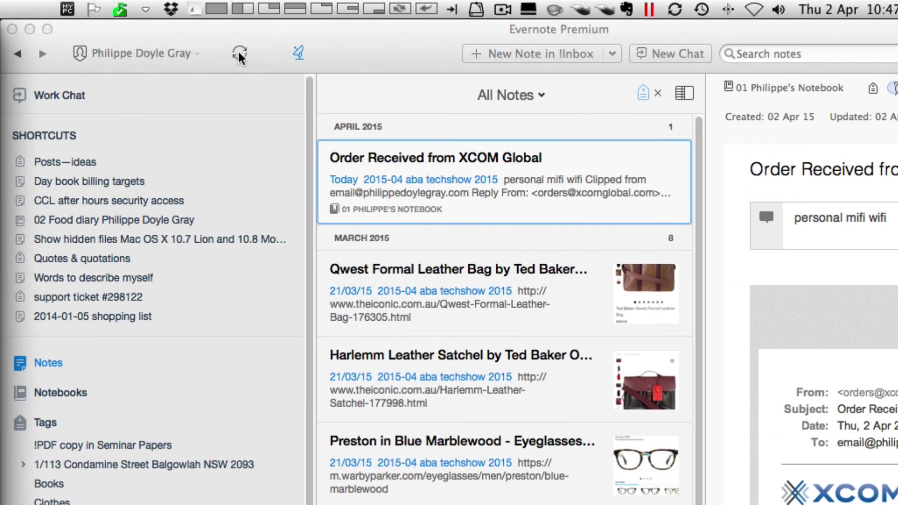
Sync Evernote and select the newer XCOM Global note carrying the 'erase me' comment
{"action": "left_click", "coordinate": [239, 55]}
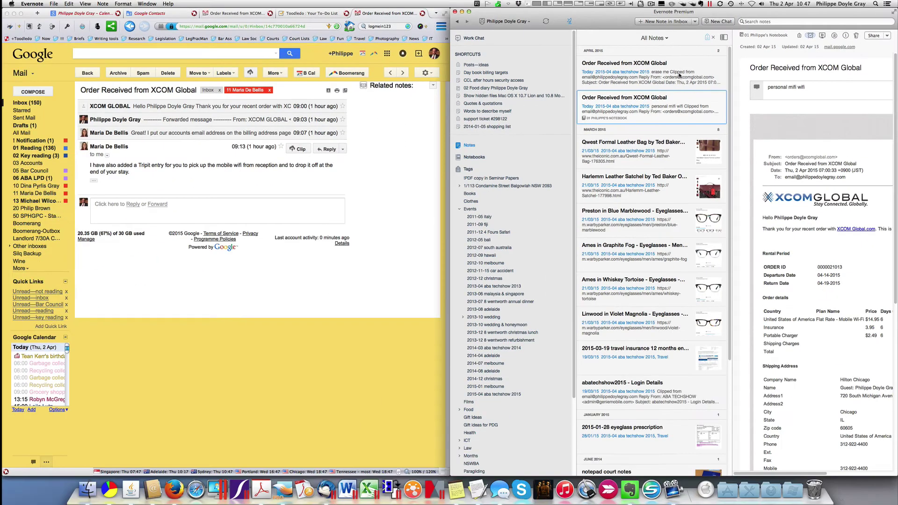
{"action": "left_click", "coordinate": [571, 187]}
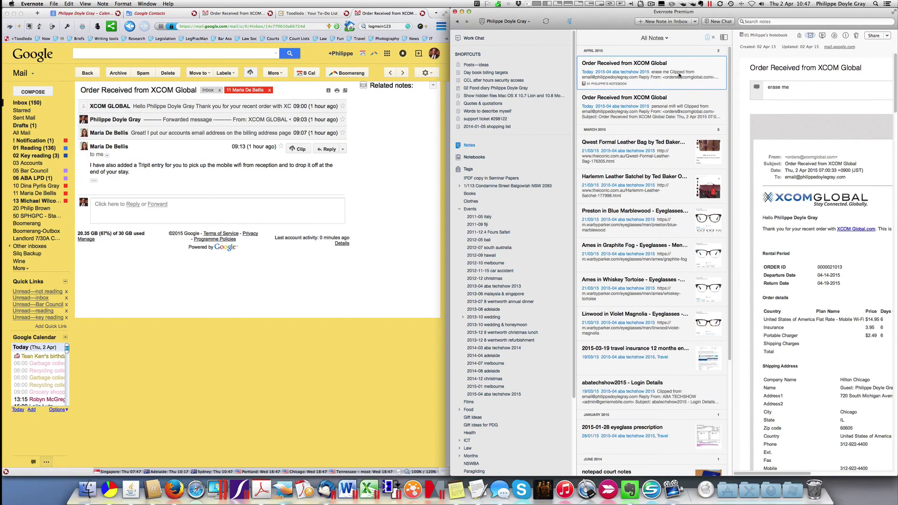
Open the 'erase me' note in a separate window and read down through the clipped XCOM thread
{"action": "double_click", "coordinate": [679, 75]}
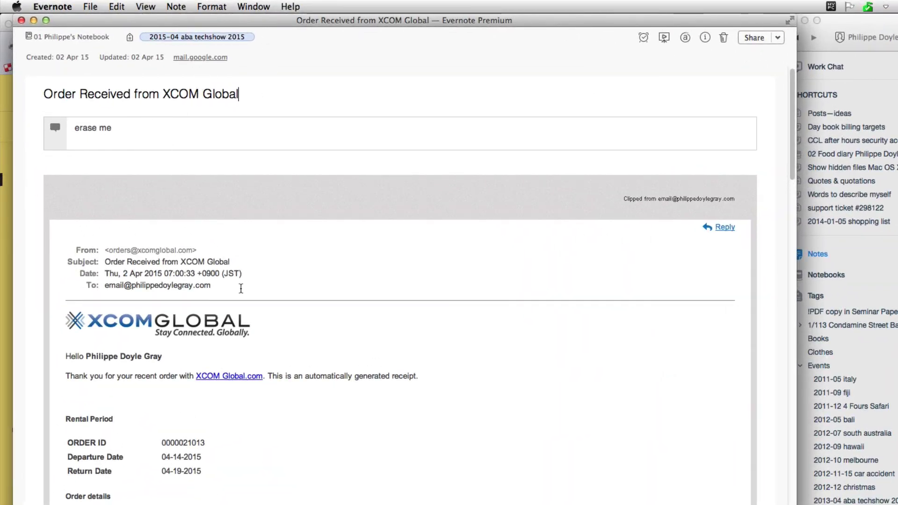
{"action": "scroll", "coordinate": [241, 288], "scroll_direction": "down", "scroll_amount": 20}
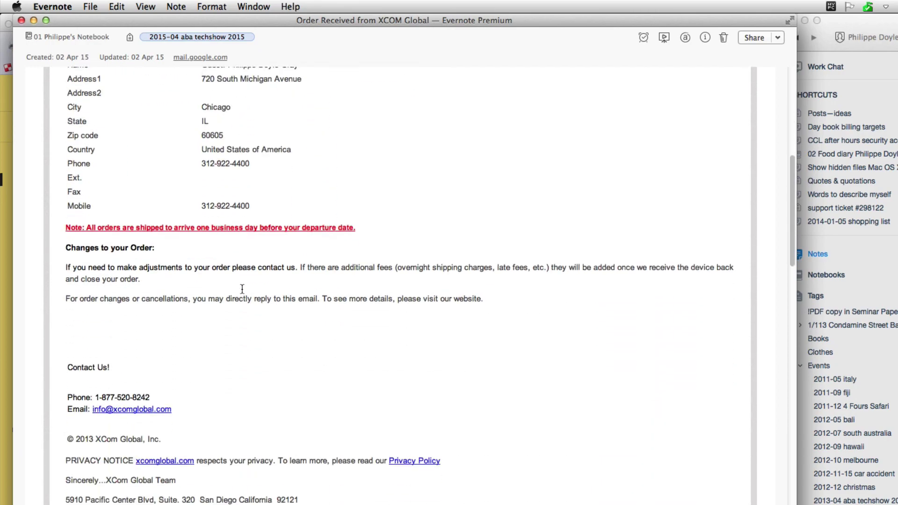
{"action": "scroll", "coordinate": [243, 288], "scroll_direction": "down", "scroll_amount": 10}
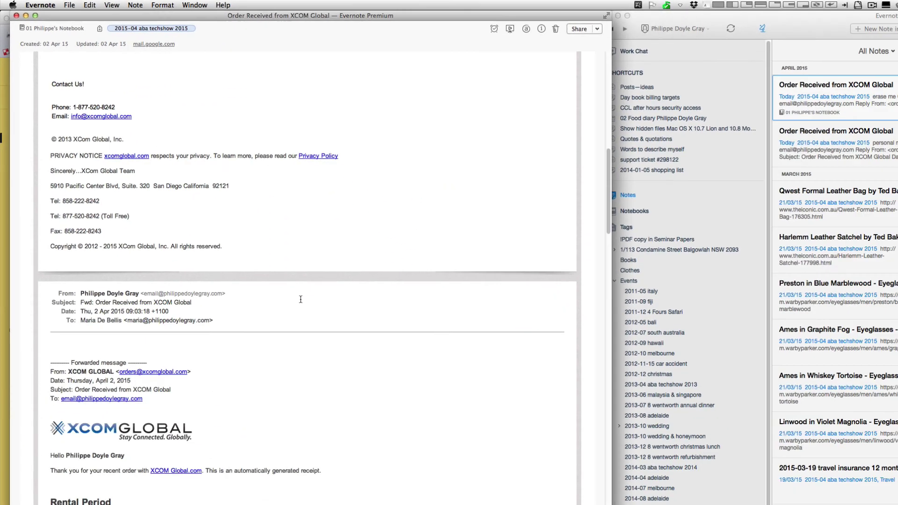
{"action": "scroll", "coordinate": [388, 382], "scroll_direction": "down", "scroll_amount": 15}
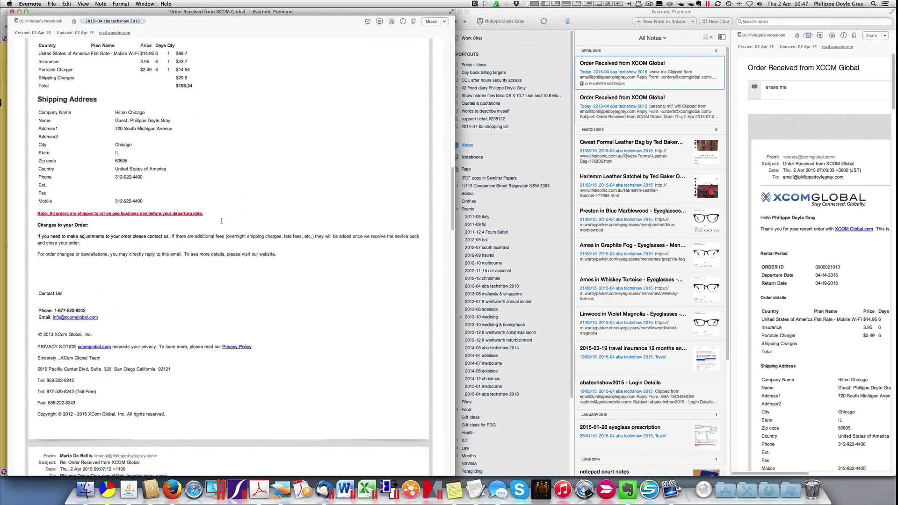
{"action": "scroll", "coordinate": [222, 221], "scroll_direction": "down", "scroll_amount": 20}
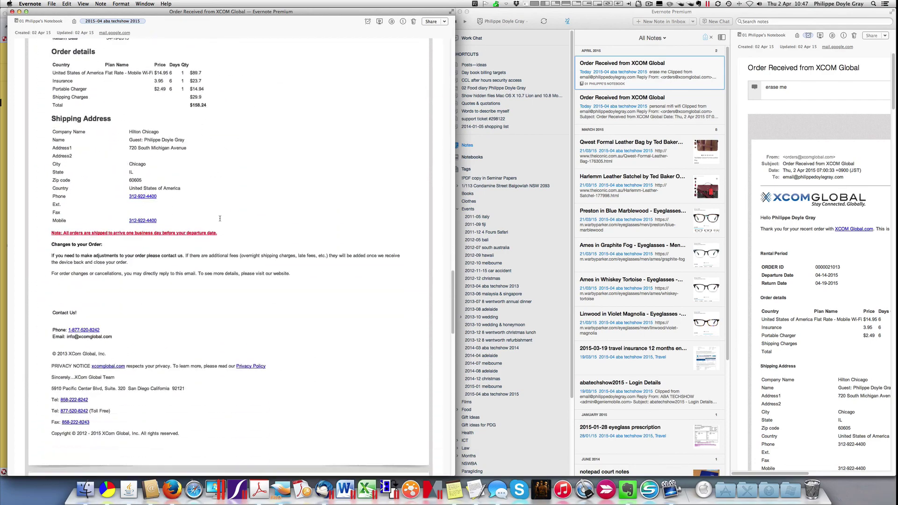